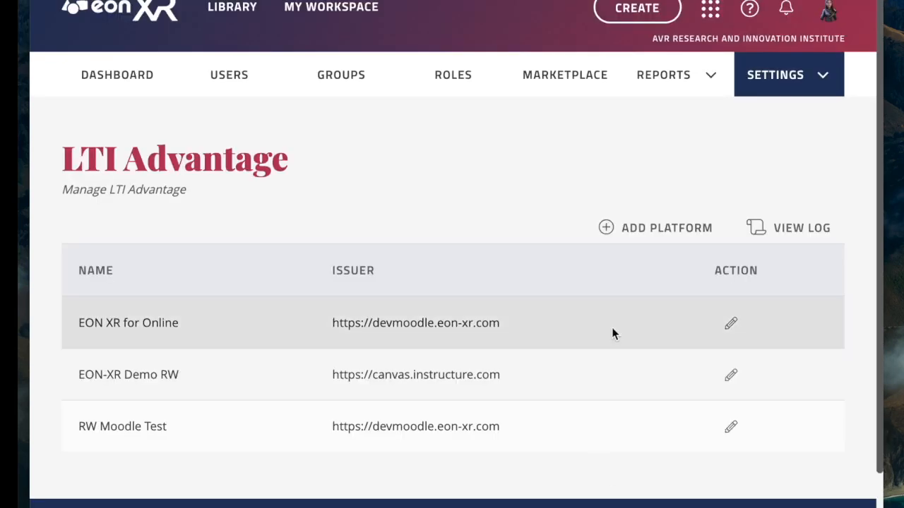
# Open the RW Moodle Test platform for editing and review its platform settings and the tool settings URLs.
pyautogui.scroll(-1, 587, 393)
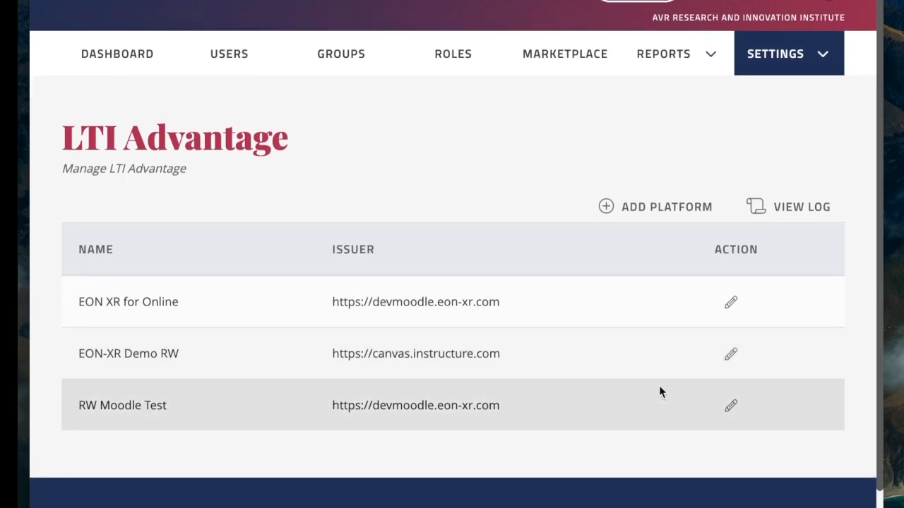
pyautogui.click(731, 408)
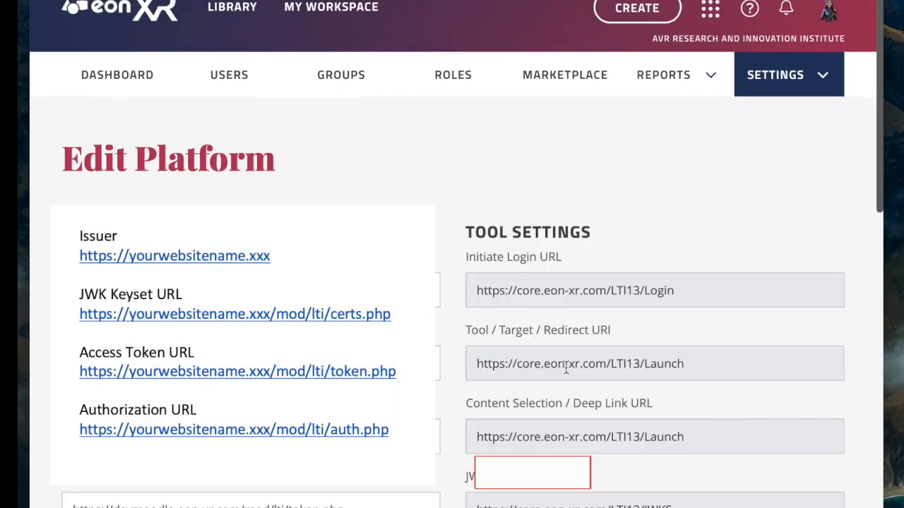
pyautogui.scroll(-3, 566, 367)
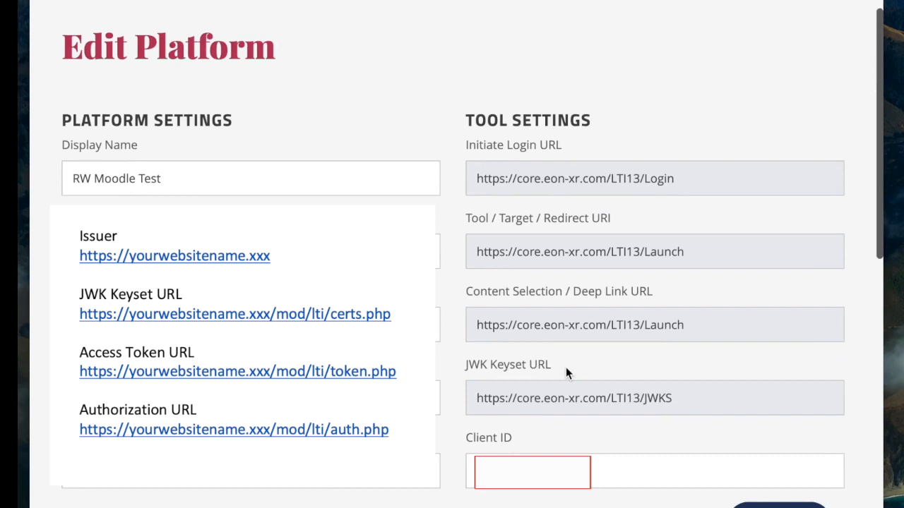
pyautogui.scroll(-10, 565, 368)
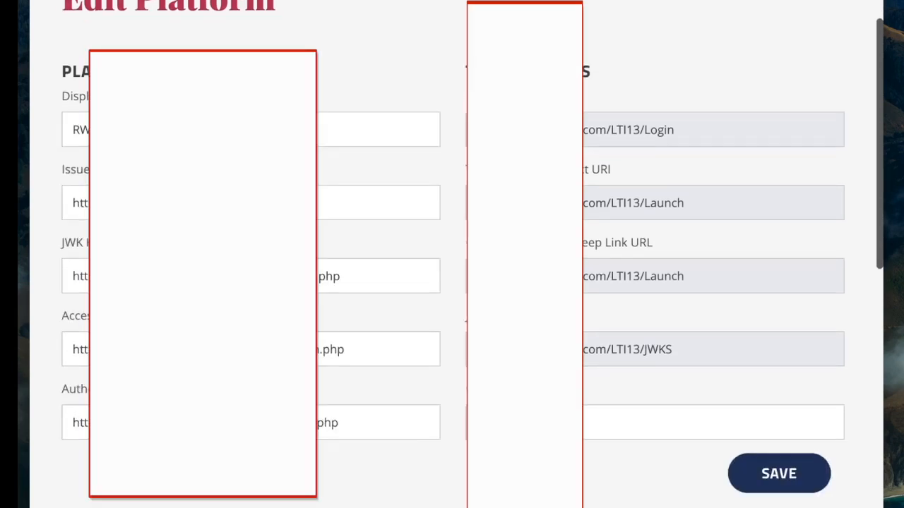
pyautogui.scroll(-3, 566, 367)
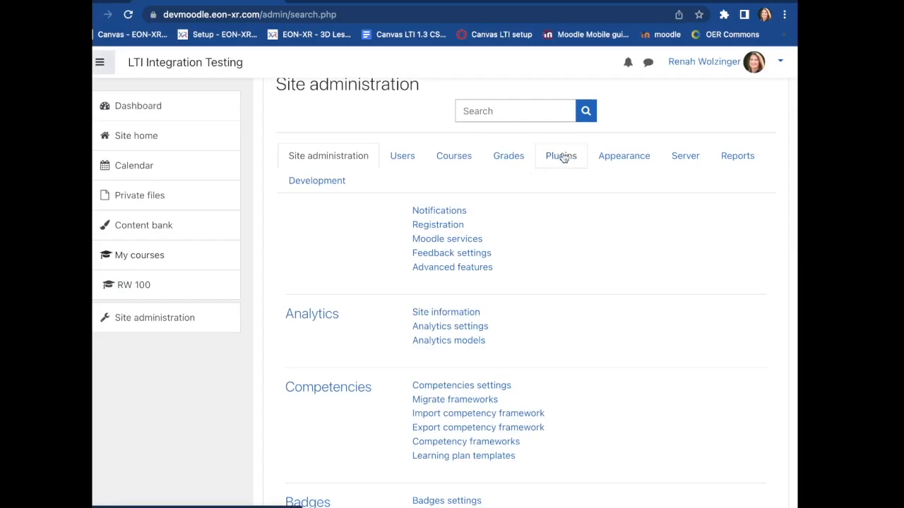
# In Moodle's site administration, open the Manage tools page for the External tool plugin.
pyautogui.click(563, 157)
pyautogui.scroll(-3, 530, 228)
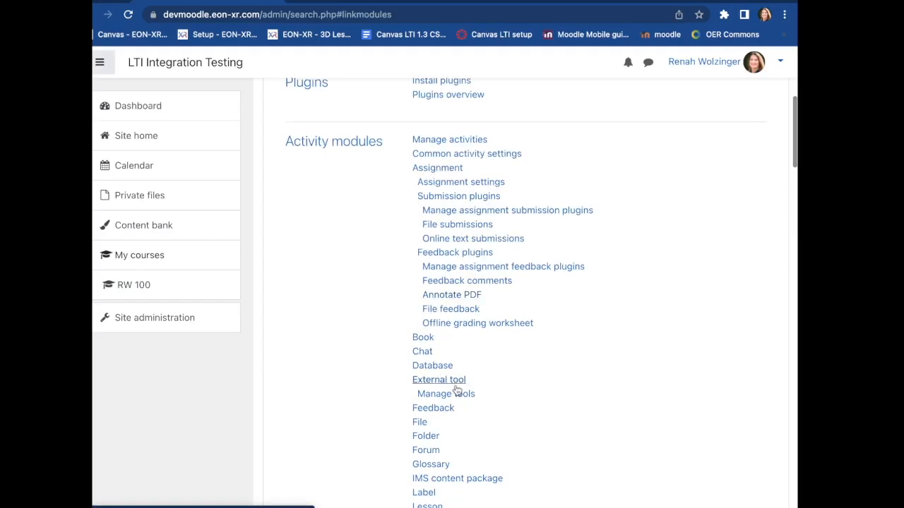
pyautogui.click(443, 380)
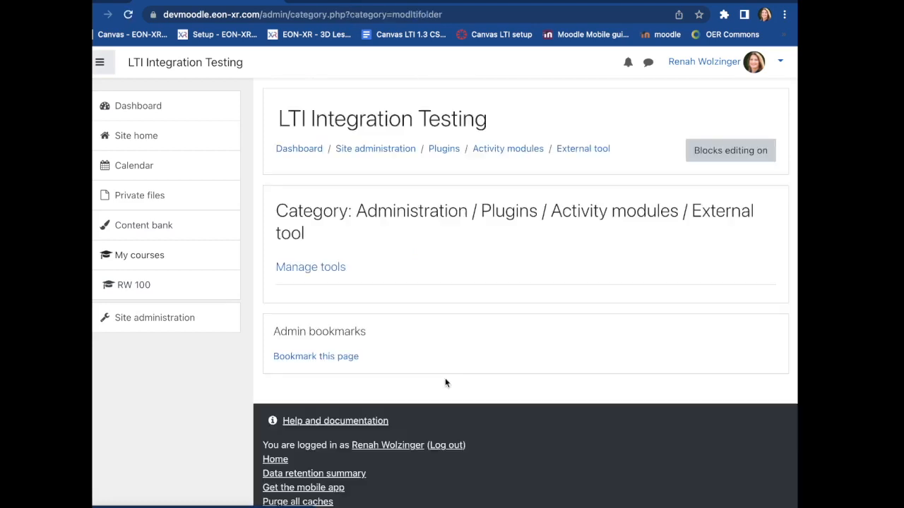
pyautogui.click(322, 269)
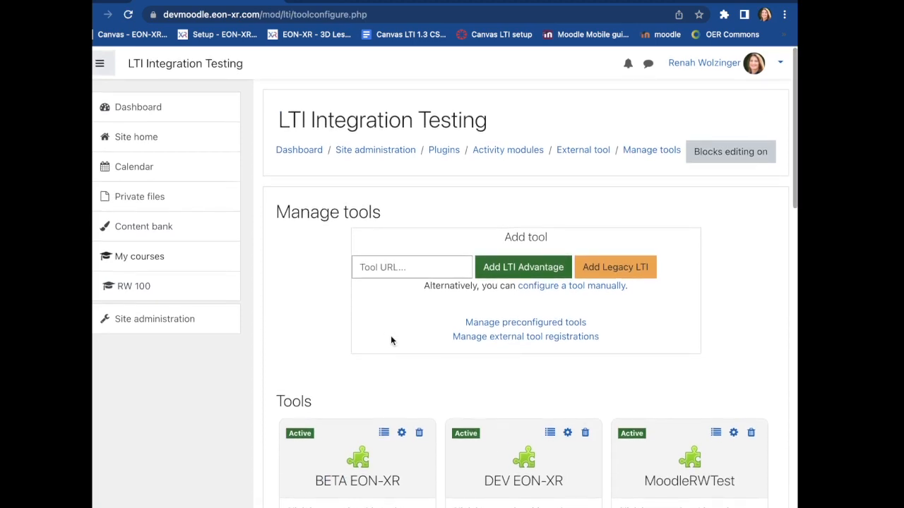
# Start configuring a new external tool manually and set its LTI version to LTI 1.3.
pyautogui.scroll(-2, 390, 341)
pyautogui.click(565, 157)
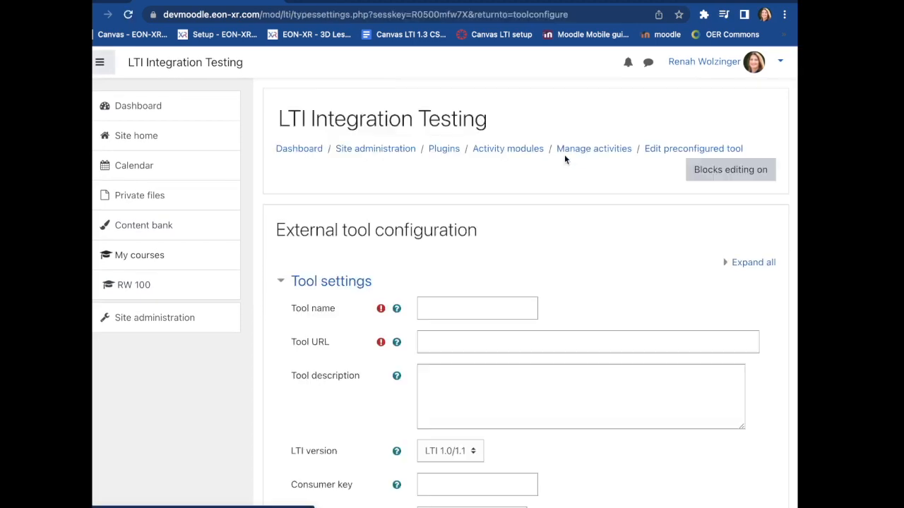
pyautogui.scroll(-4, 521, 226)
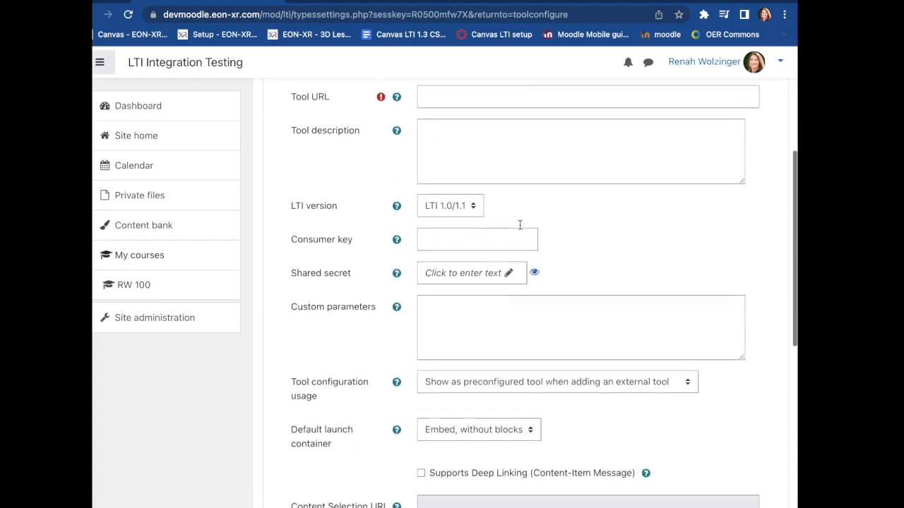
pyautogui.click(474, 203)
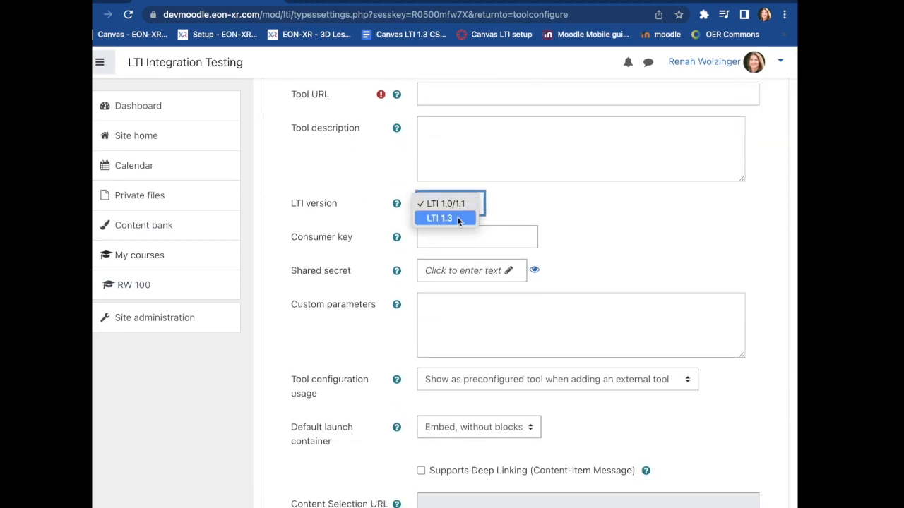
pyautogui.click(457, 219)
# Examine the fields of the blank LTI 1.3 tool form, from tool name to the content selection URL.
pyautogui.scroll(3, 521, 293)
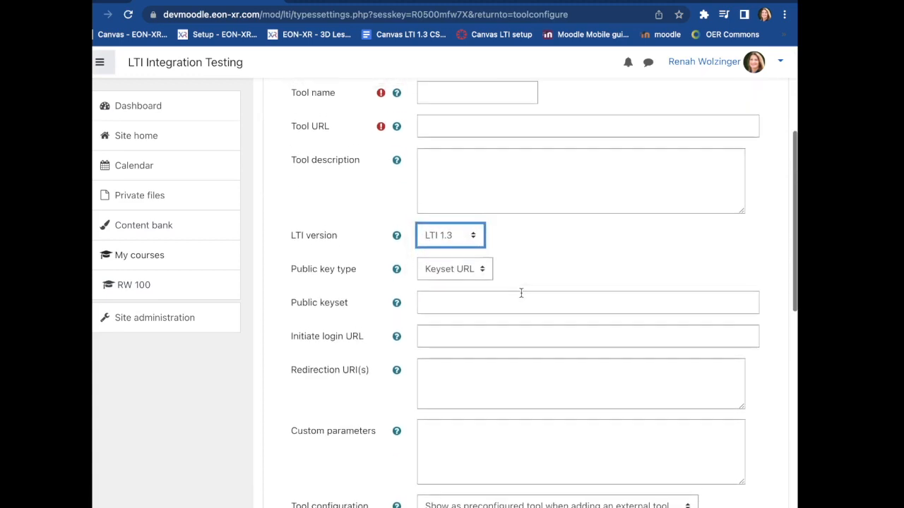
pyautogui.scroll(-1, 522, 297)
pyautogui.scroll(-5, 521, 298)
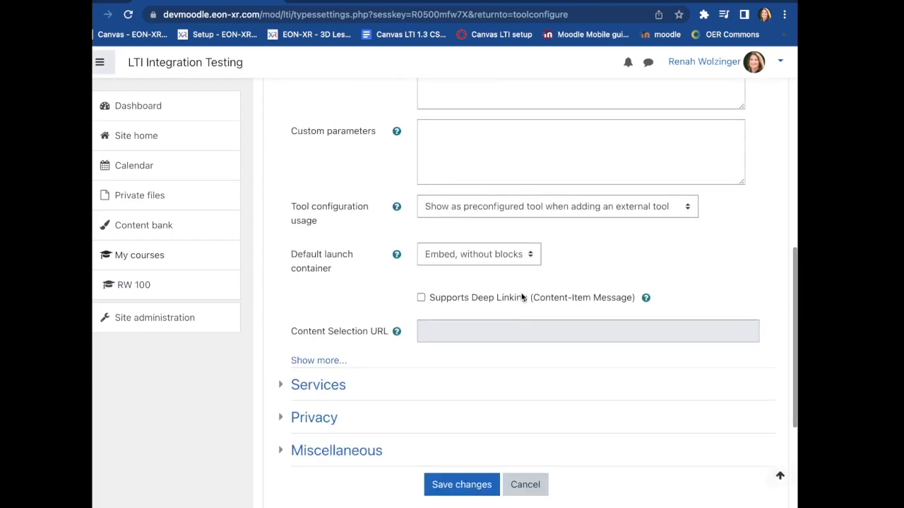
pyautogui.scroll(-1, 521, 297)
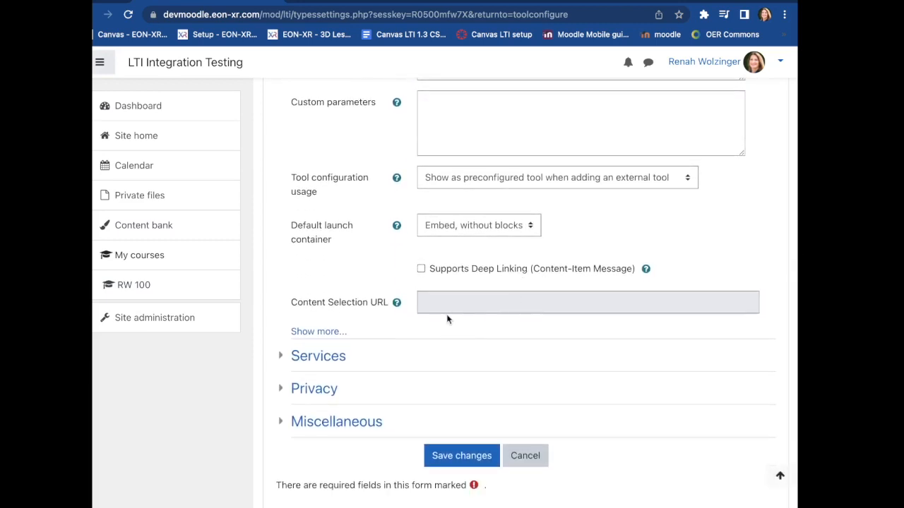
pyautogui.scroll(2, 352, 322)
pyautogui.scroll(6, 352, 319)
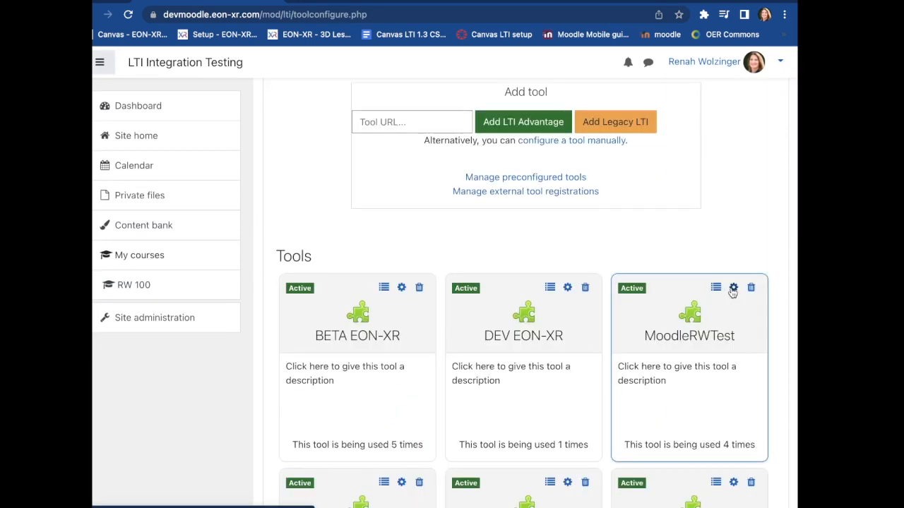
# Open the MoodleRWTest tool's configuration and review the keyset, login, redirection, launch container and deep linking settings.
pyautogui.click(733, 289)
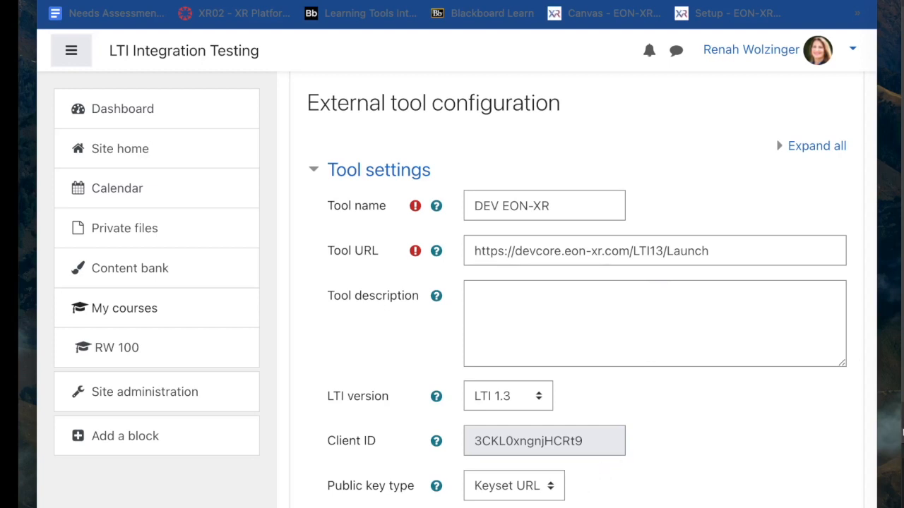
pyautogui.scroll(-5, 592, 290)
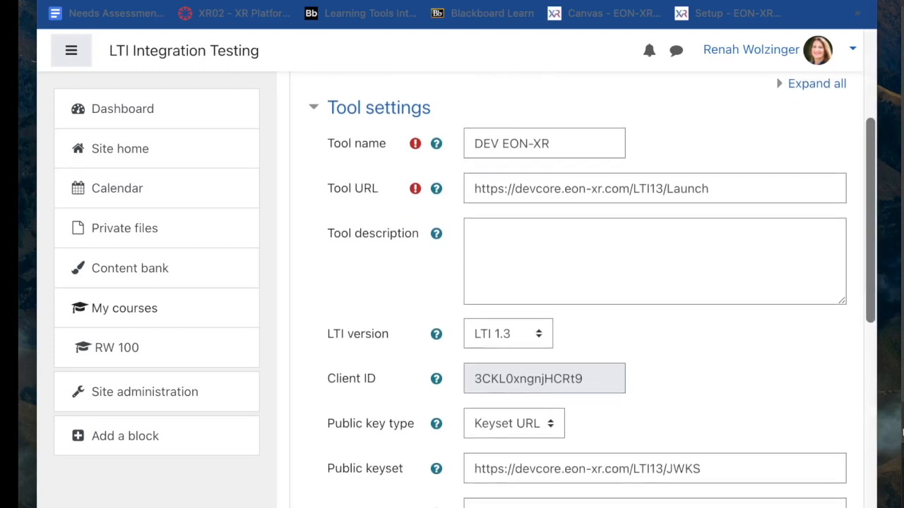
pyautogui.scroll(-6, 592, 290)
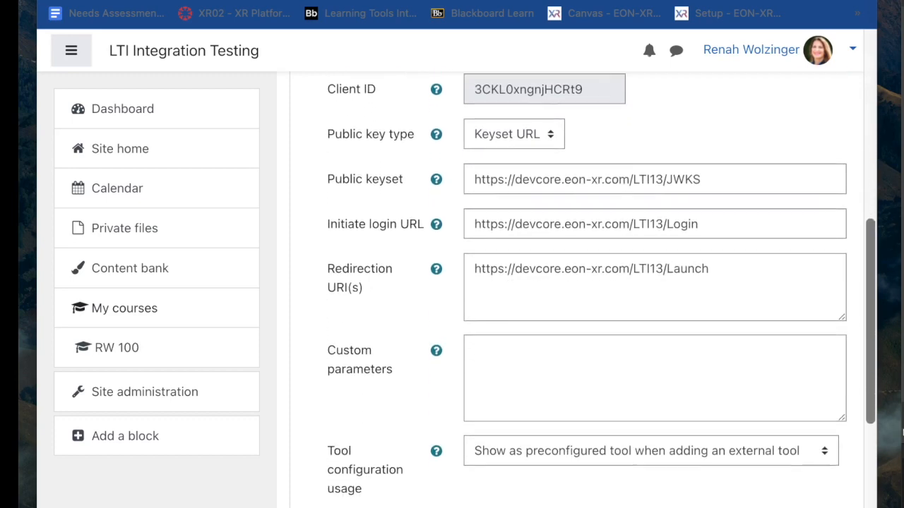
pyautogui.scroll(-1, 593, 290)
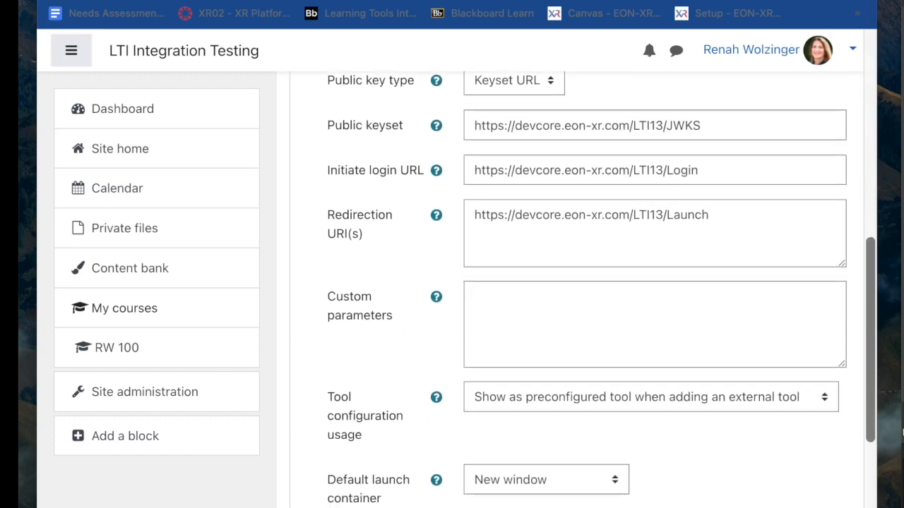
pyautogui.scroll(1, 593, 290)
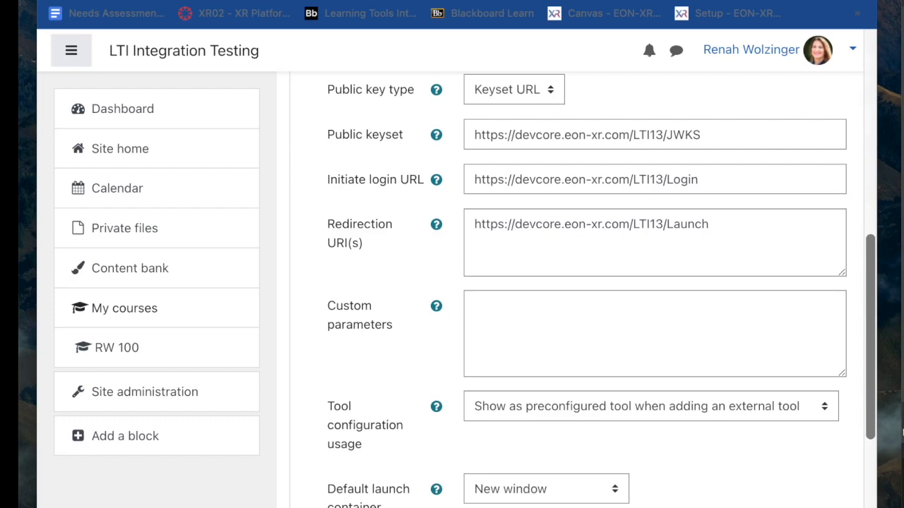
pyautogui.scroll(-5, 579, 290)
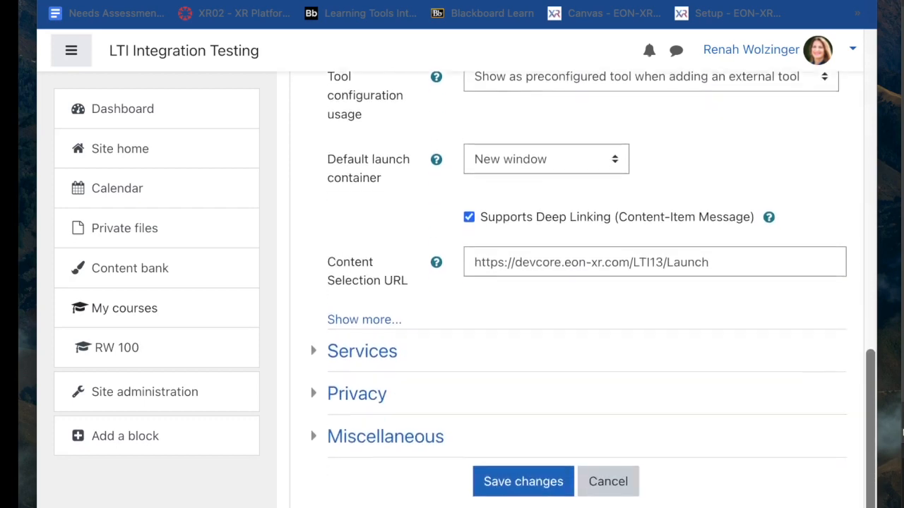
pyautogui.scroll(-2, 579, 290)
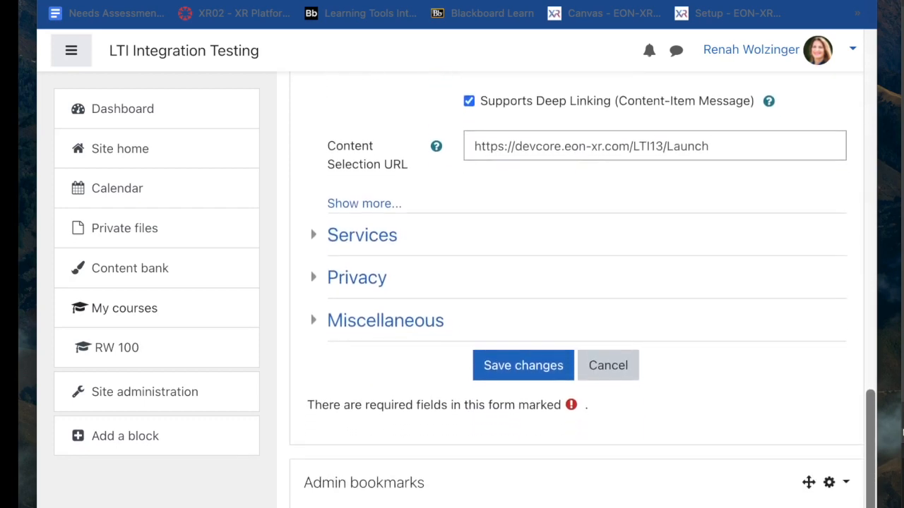
pyautogui.scroll(-1, 579, 290)
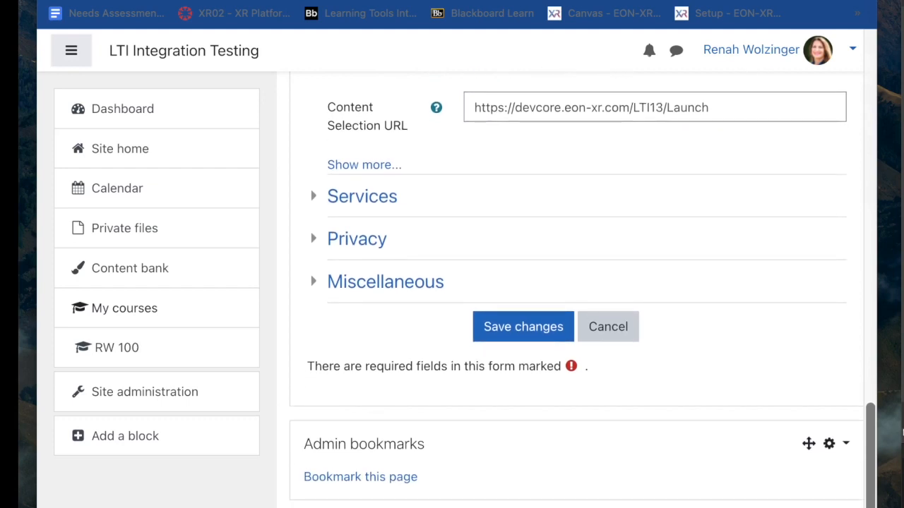
# Expand the additional icon settings and the Services, Privacy and Miscellaneous sections to review their options.
pyautogui.click(349, 165)
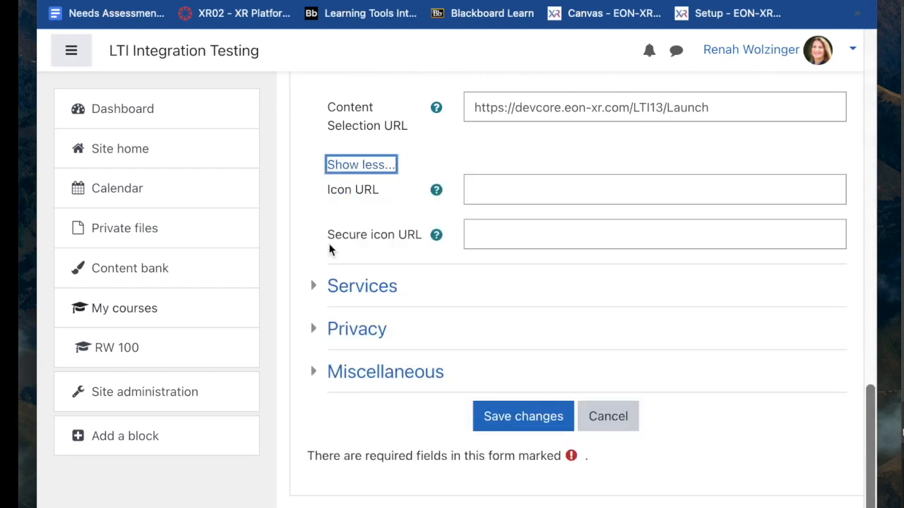
pyautogui.click(315, 286)
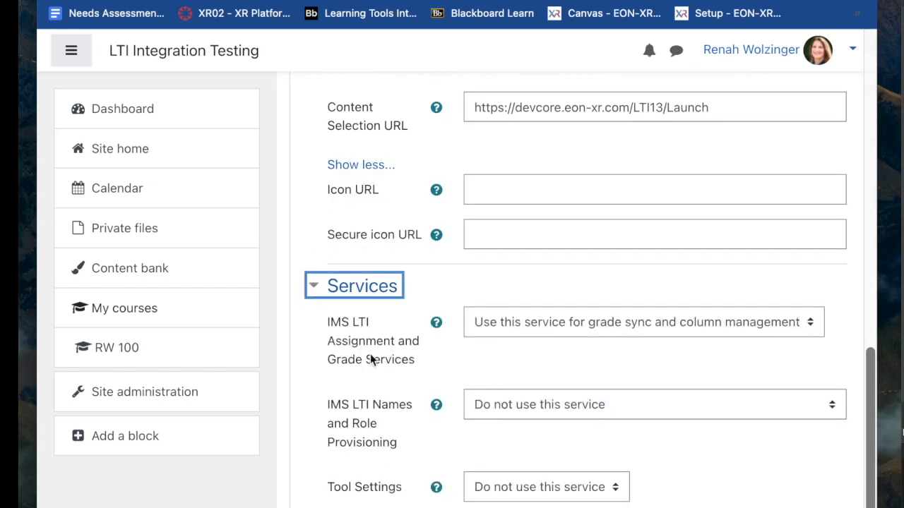
pyautogui.scroll(-3, 371, 360)
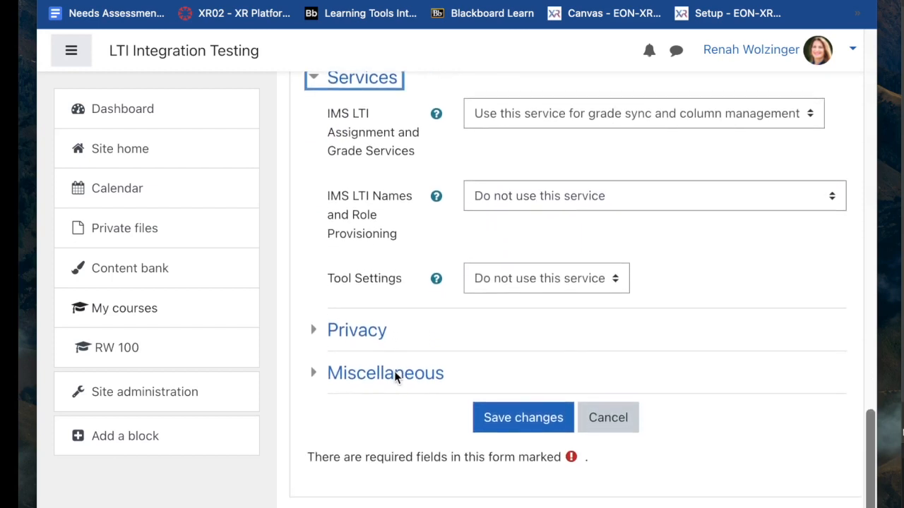
pyautogui.scroll(1, 379, 260)
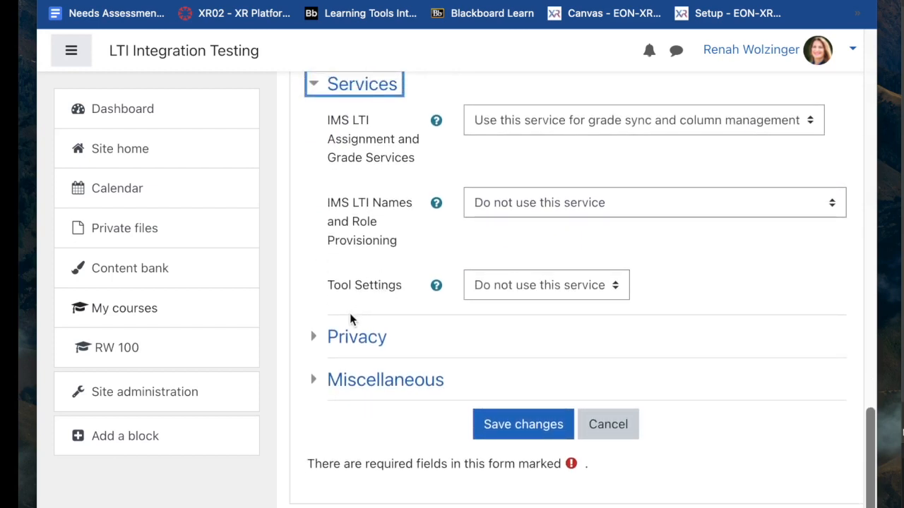
pyautogui.click(314, 340)
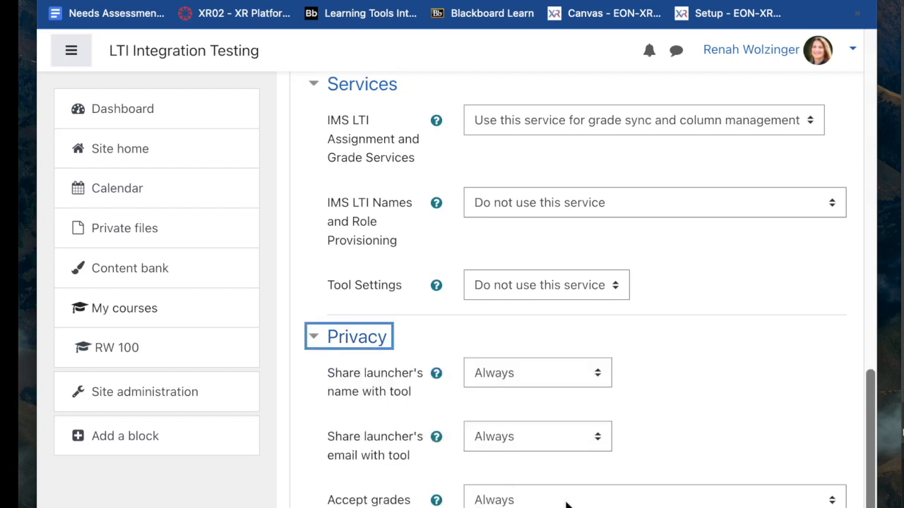
pyautogui.scroll(-3, 565, 468)
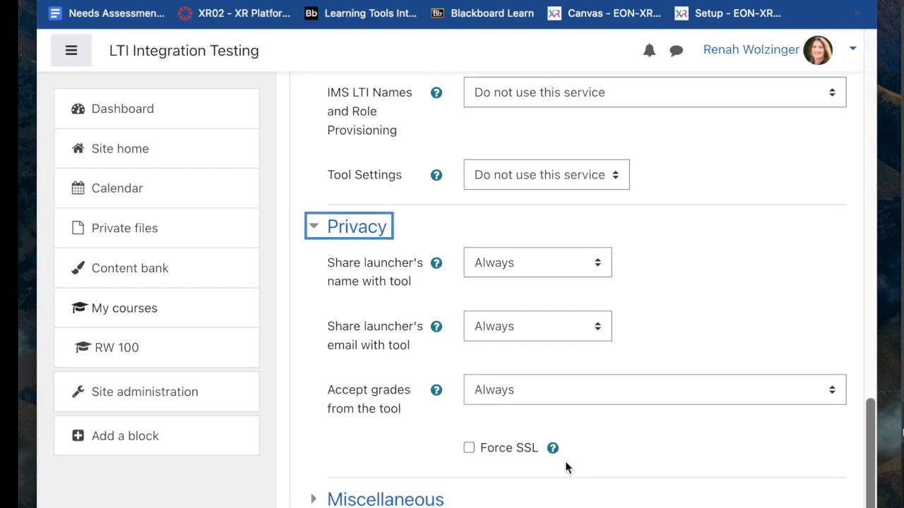
pyautogui.scroll(-4, 566, 468)
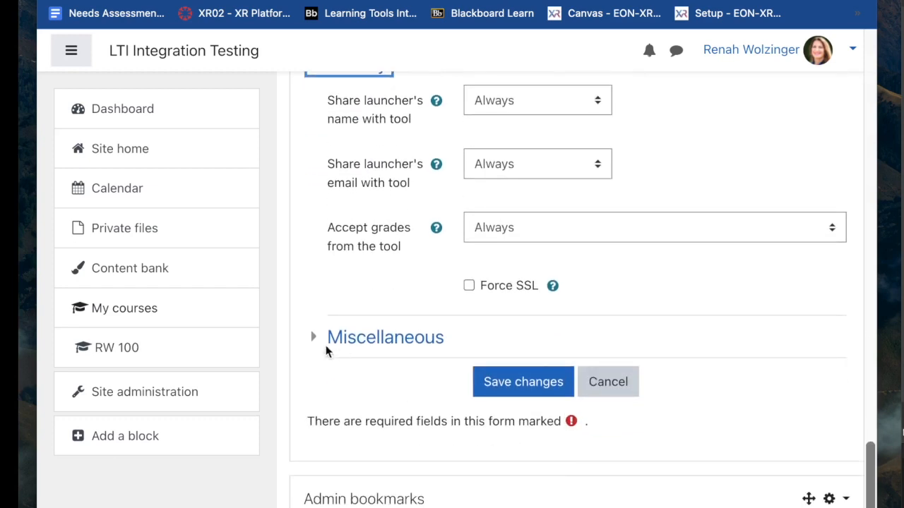
pyautogui.click(316, 341)
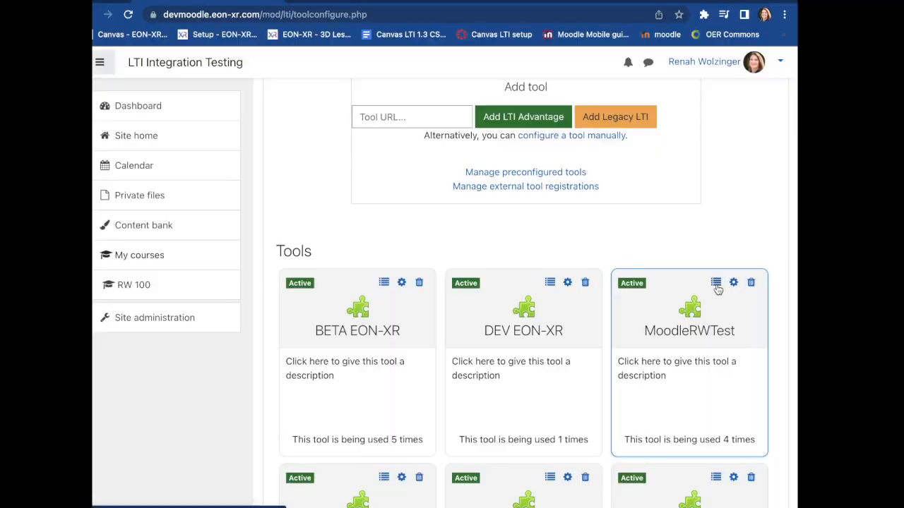
# View the configuration details of the MoodleRWTest tool.
pyautogui.click(715, 283)
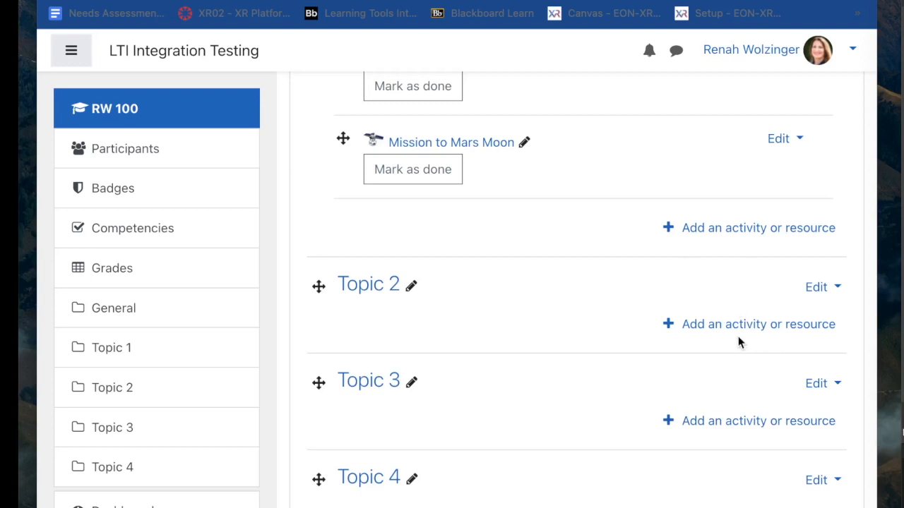
# Start a new External tool activity in Topic 2 and name it Clarinet.
pyautogui.click(693, 322)
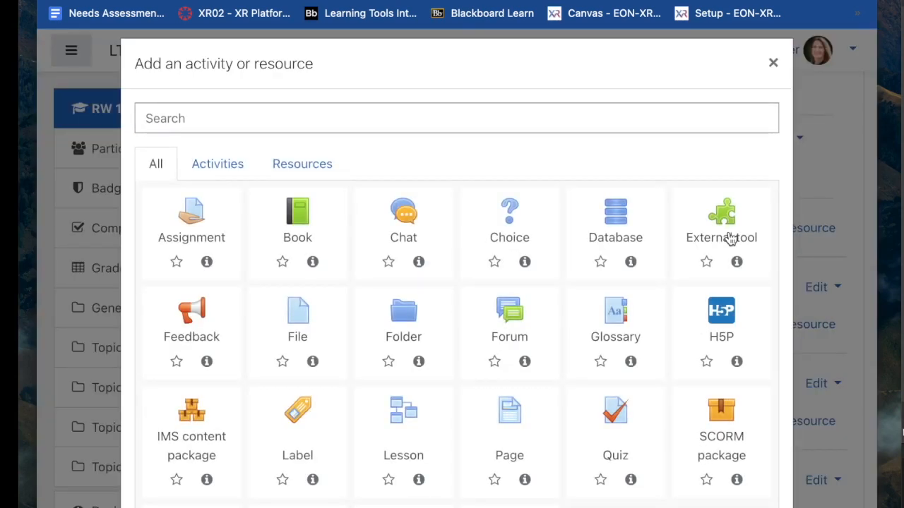
pyautogui.click(728, 239)
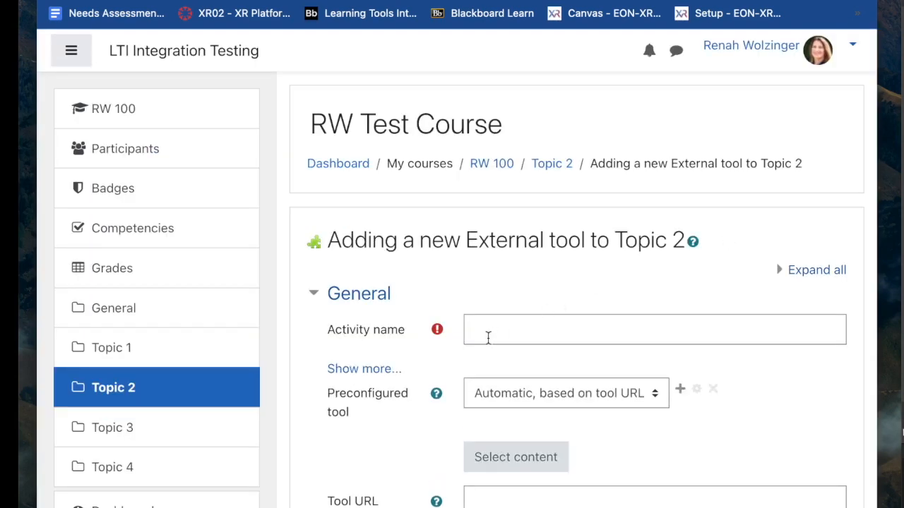
pyautogui.click(487, 337)
pyautogui.write('Clai')
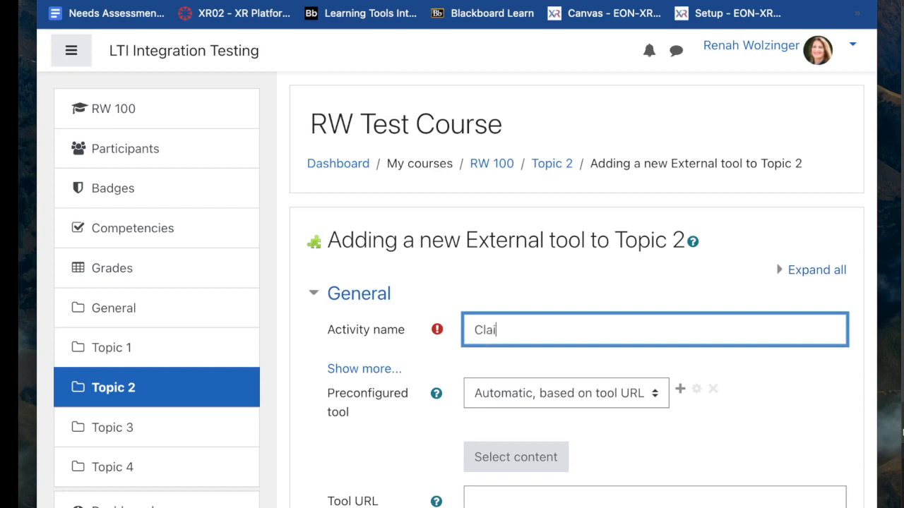
pyautogui.press('BackSpace')
pyautogui.write('rinet')
# Set the preconfigured tool to MoodleRWTest, search its content for "clarinet" and select the lesson titled Clarinet.
pyautogui.click(622, 394)
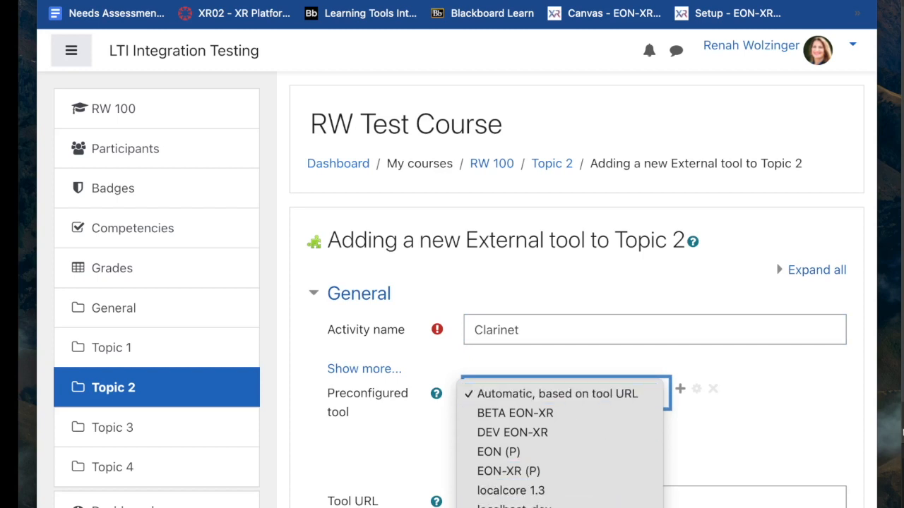
pyautogui.click(591, 504)
pyautogui.click(536, 462)
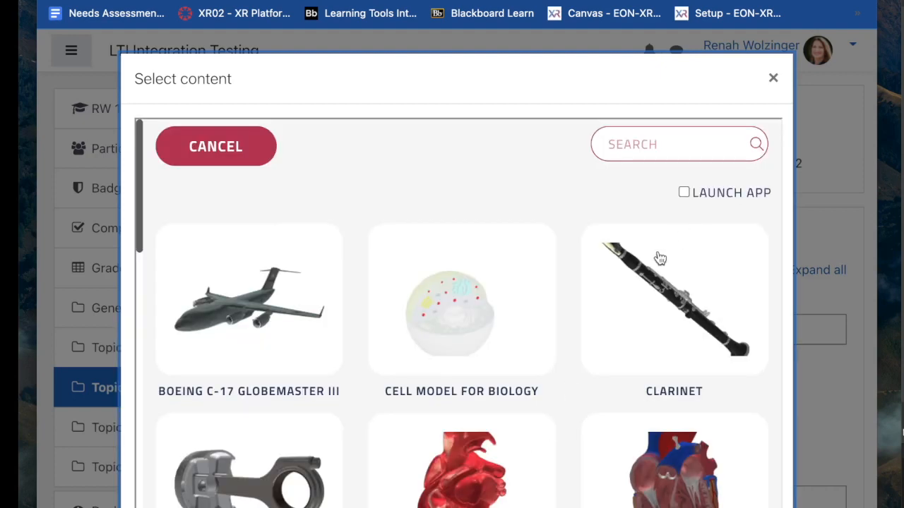
pyautogui.click(669, 138)
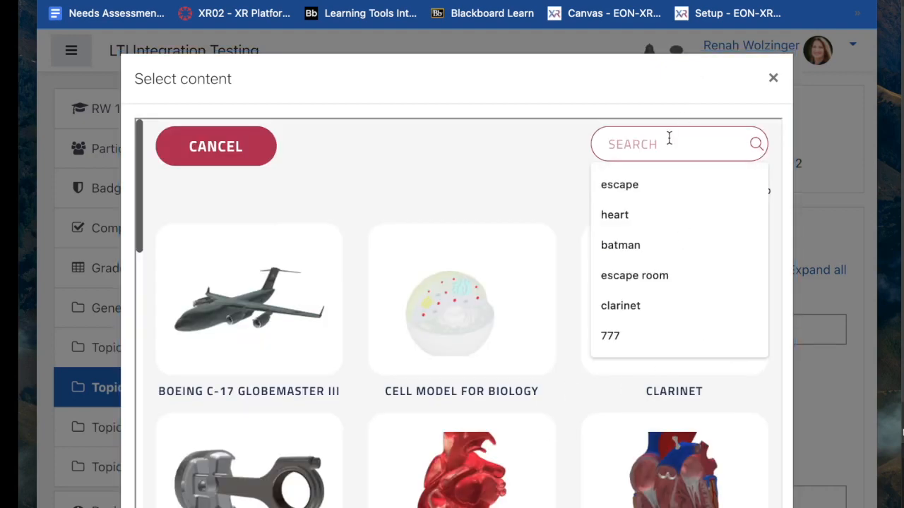
pyautogui.write('clar')
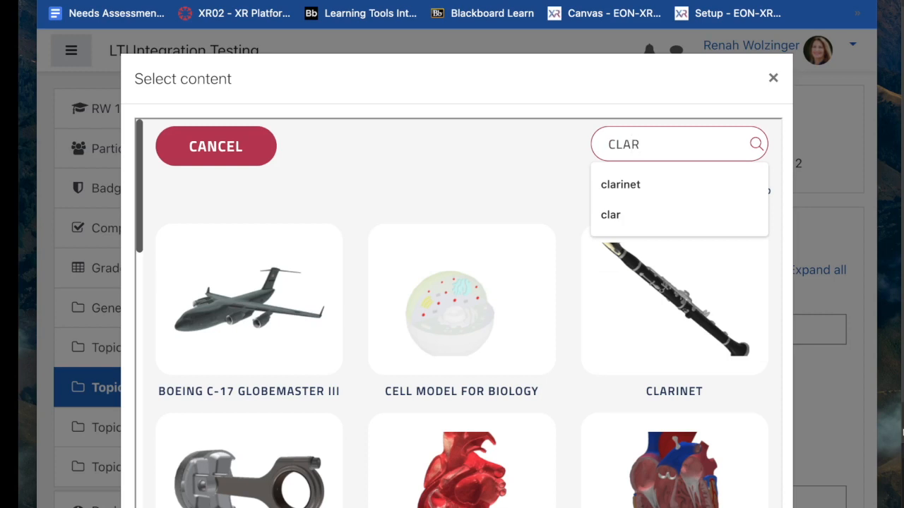
pyautogui.click(628, 187)
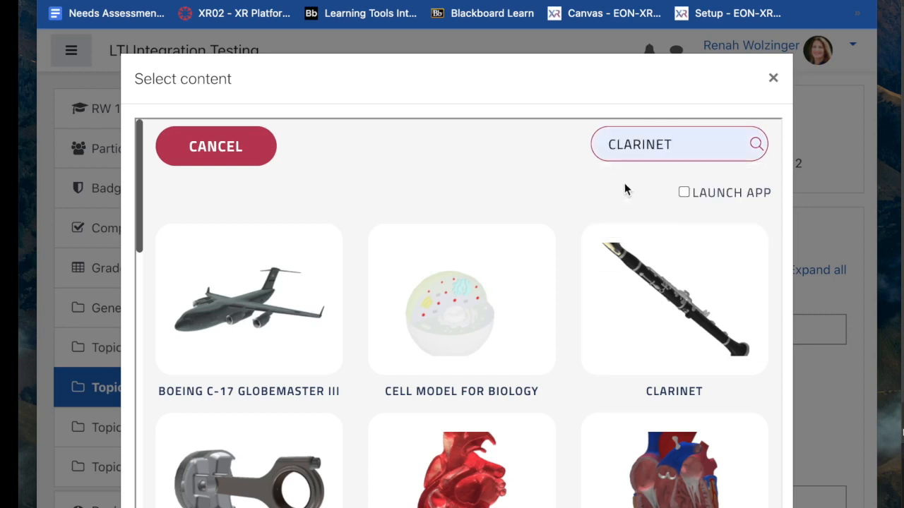
pyautogui.click(757, 145)
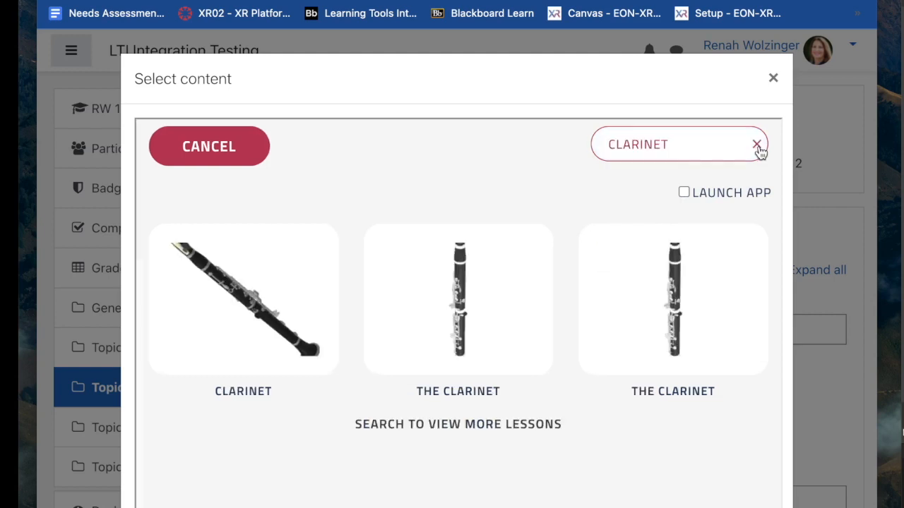
pyautogui.click(236, 310)
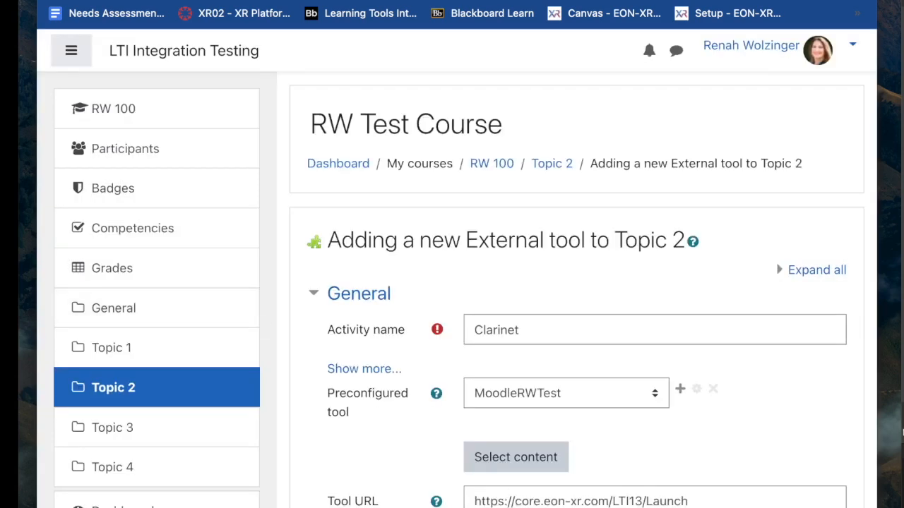
# Save the Clarinet activity, return to the course page and launch it from Topic 2 for desktop.
pyautogui.scroll(-1, 530, 438)
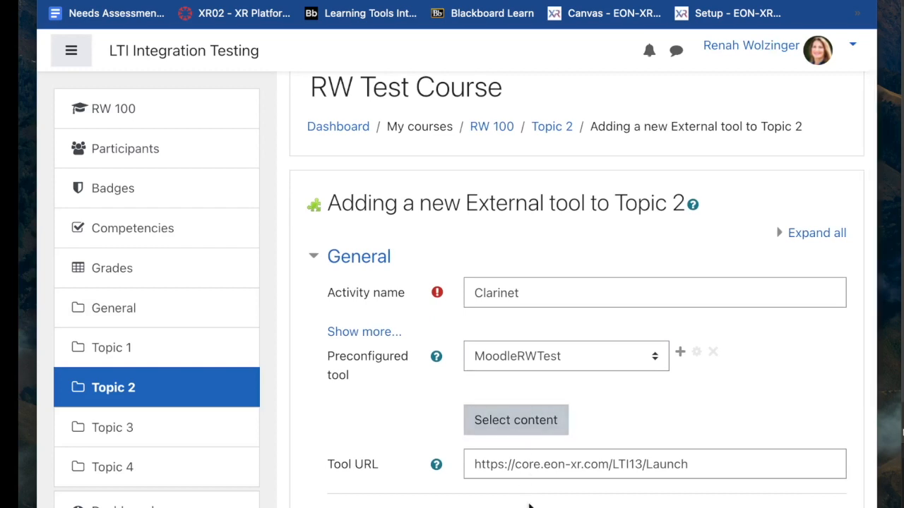
pyautogui.scroll(-3, 360, 430)
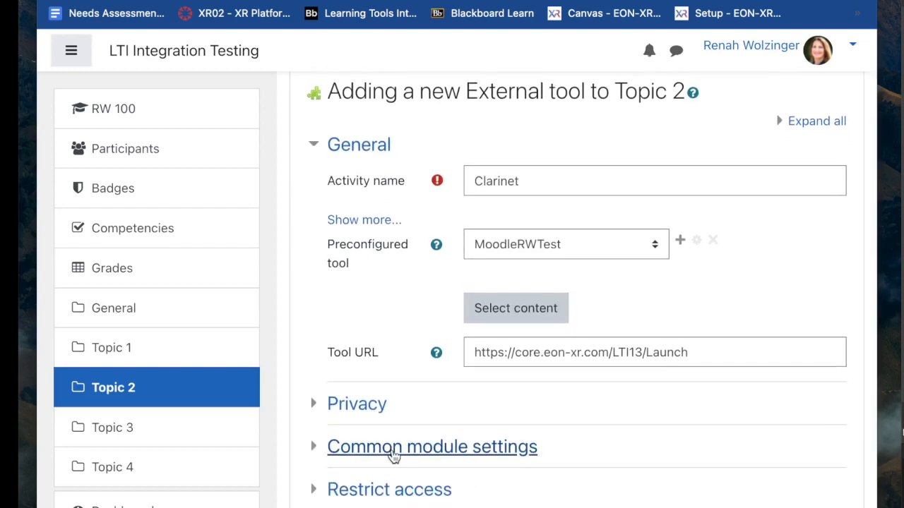
pyautogui.scroll(-5, 393, 454)
pyautogui.click(699, 494)
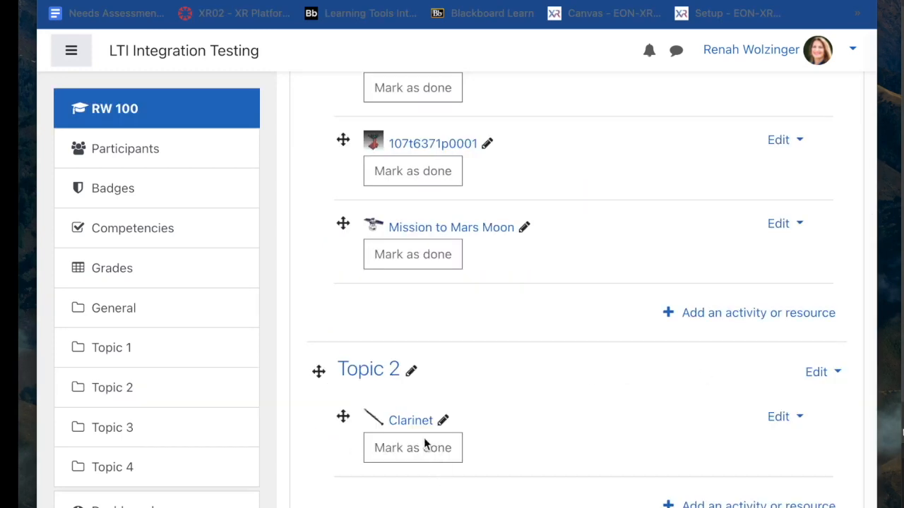
pyautogui.click(411, 421)
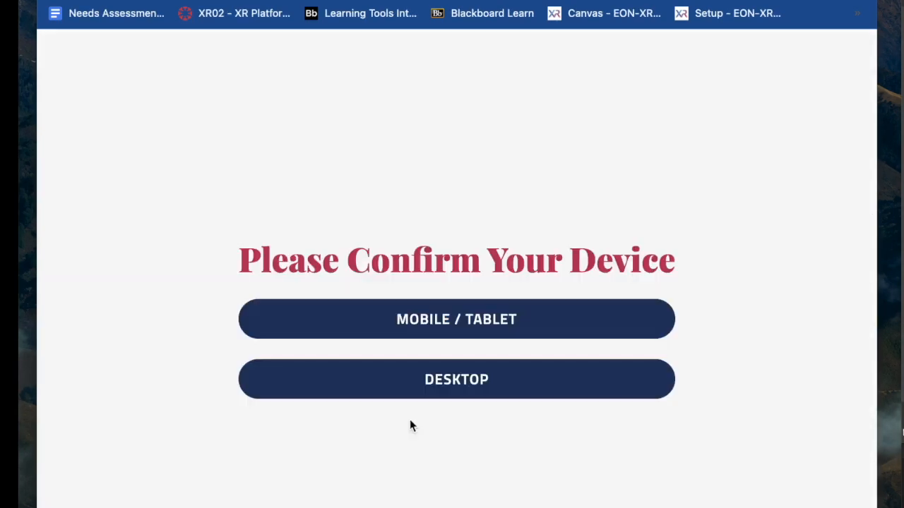
pyautogui.click(446, 390)
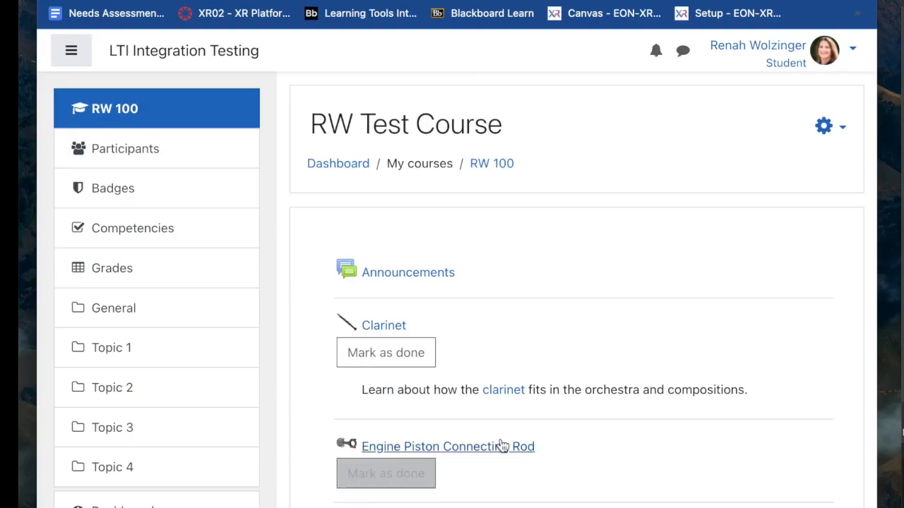
# In the student view of the course, launch Topic 2's Clarinet activity for desktop and view its lesson page.
pyautogui.scroll(-3, 515, 445)
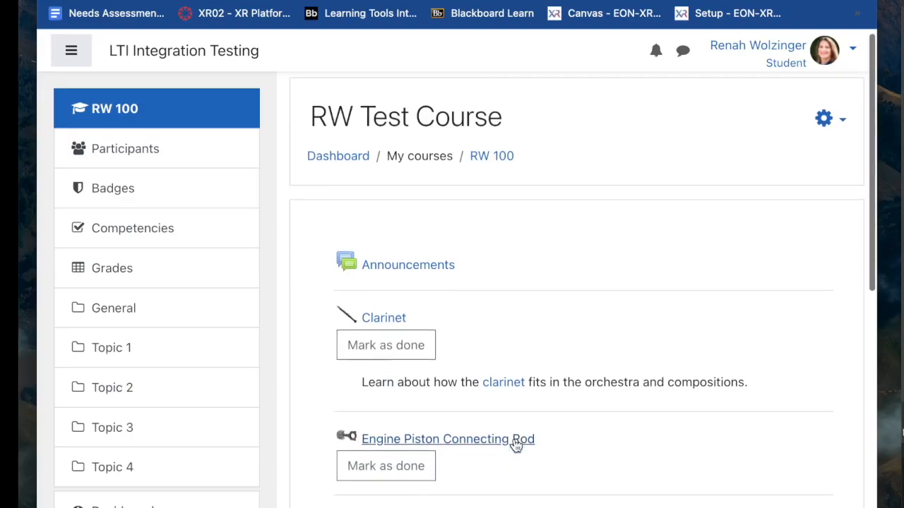
pyautogui.scroll(-5, 515, 441)
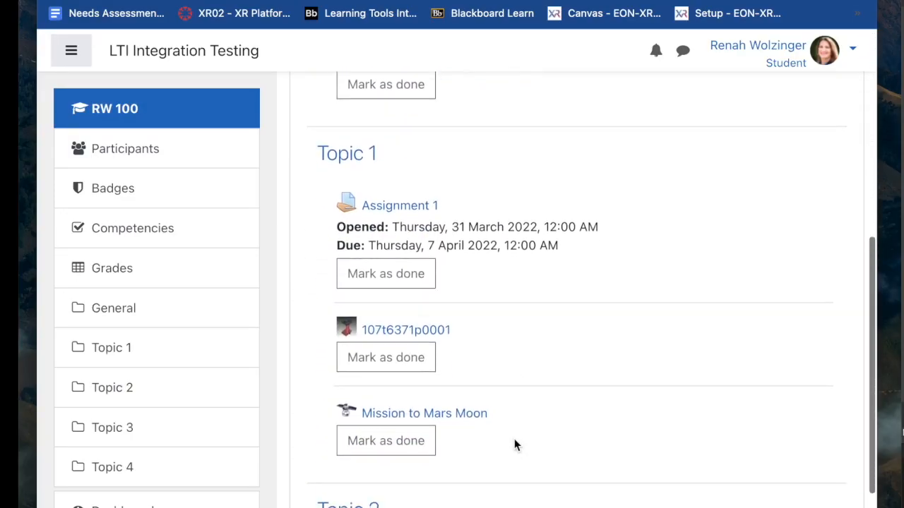
pyautogui.scroll(-5, 514, 438)
pyautogui.click(382, 279)
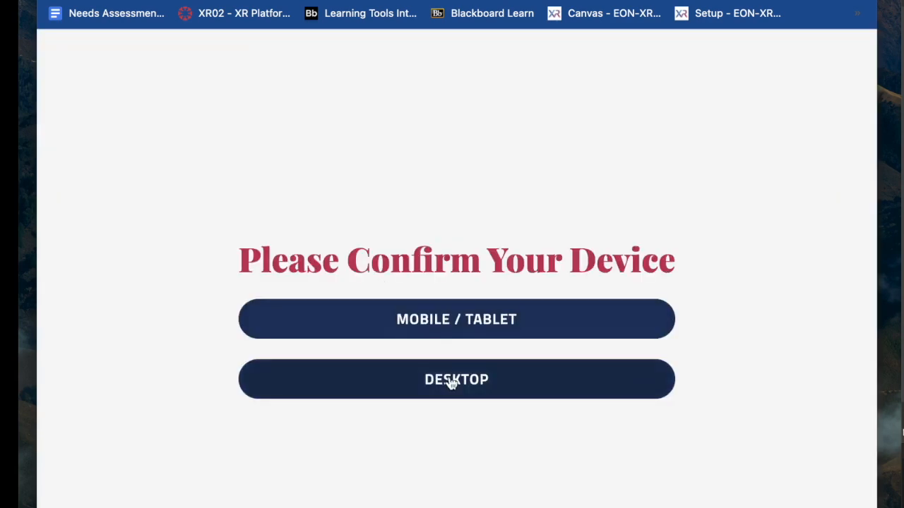
pyautogui.click(452, 381)
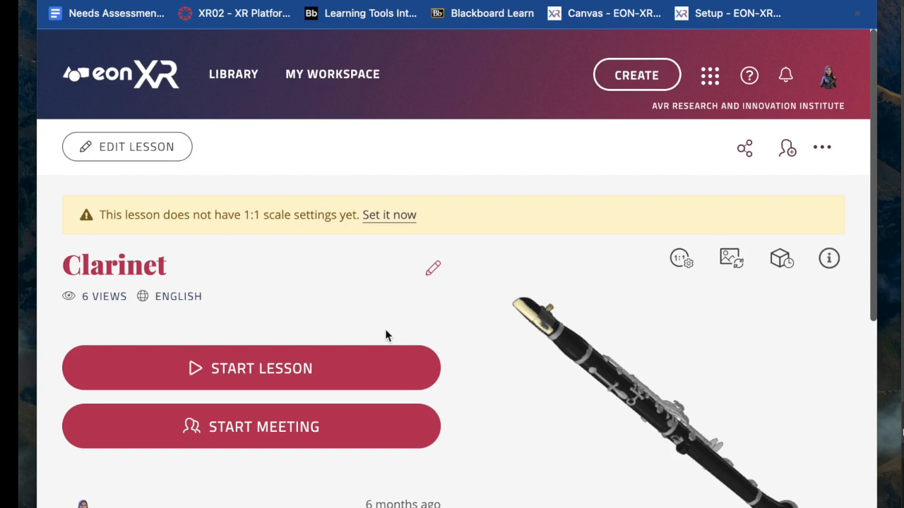
pyautogui.scroll(-3, 385, 335)
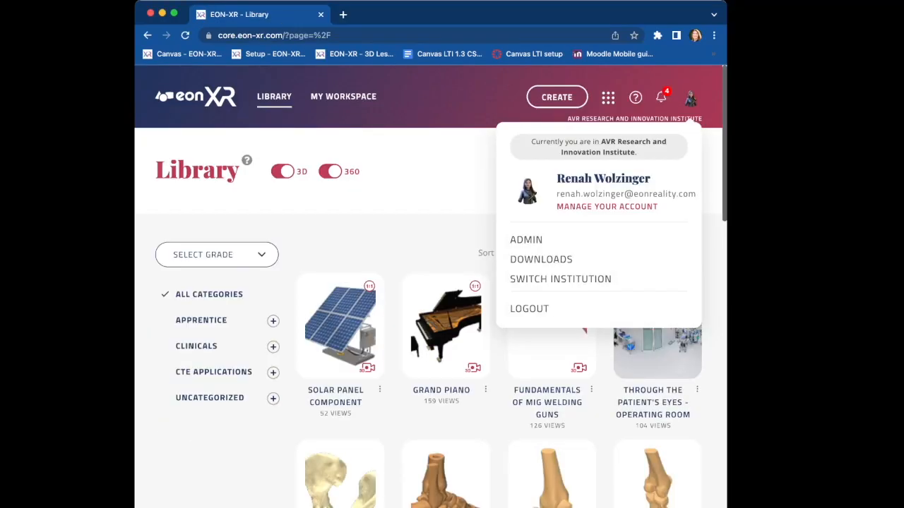
# In the EON-XR administration area, open the Faculty role and review its permissions.
pyautogui.click(527, 240)
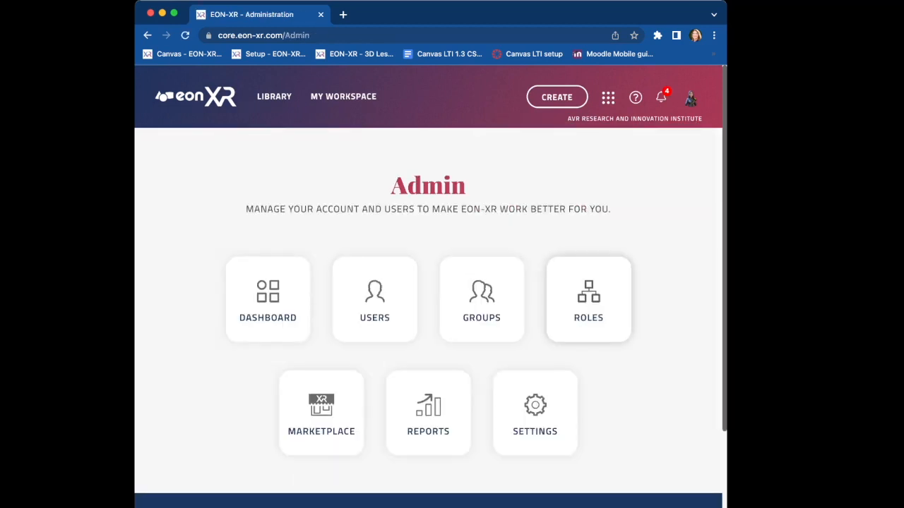
pyautogui.click(588, 300)
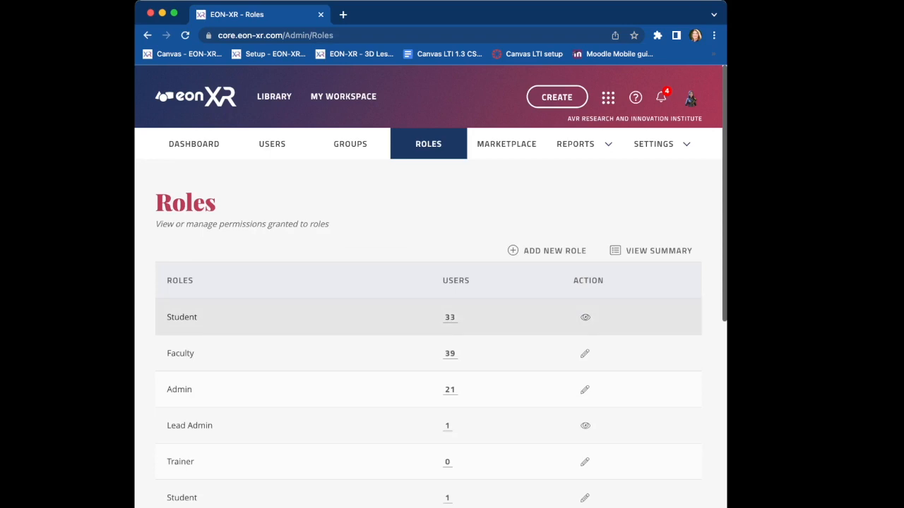
pyautogui.click(584, 354)
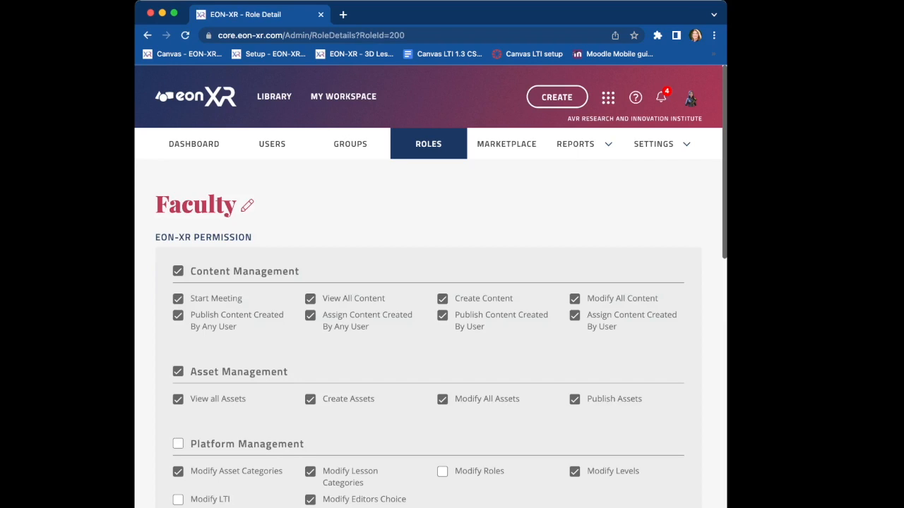
# Review the permissions of the view-only Student role, and return to the lesson library.
pyautogui.click(428, 144)
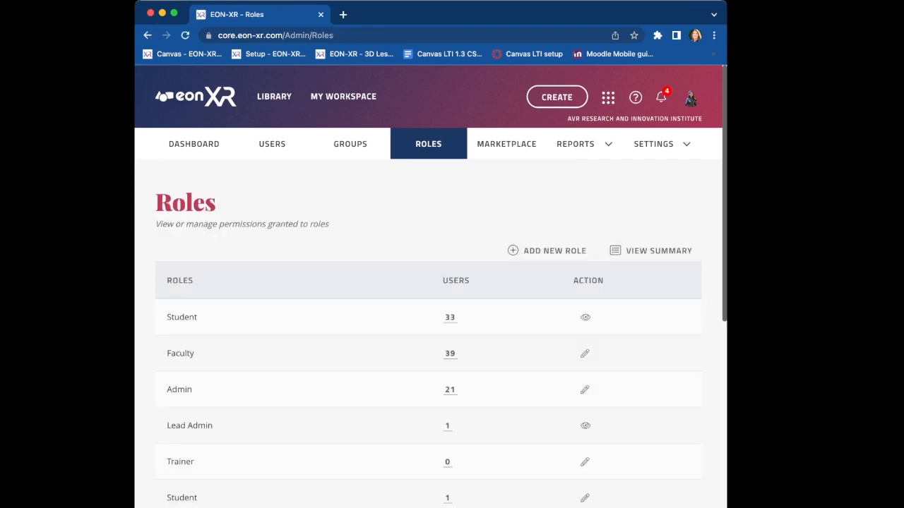
pyautogui.click(585, 317)
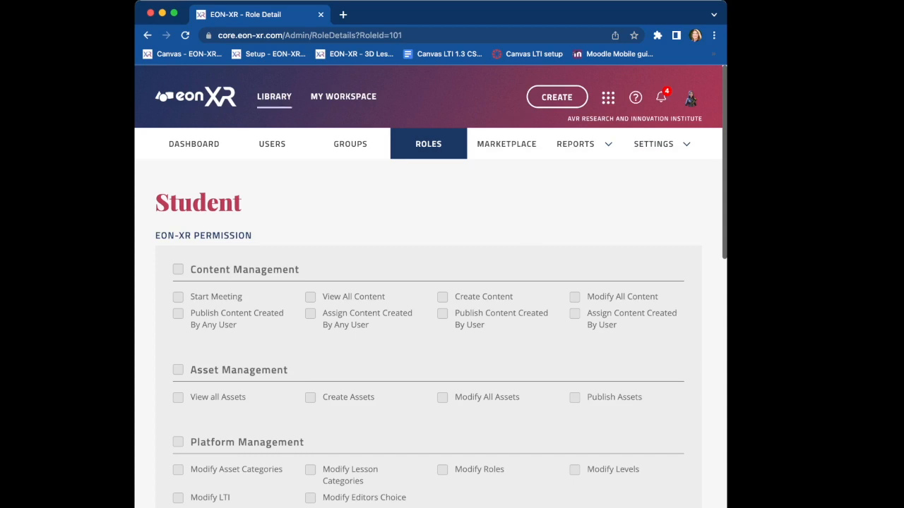
pyautogui.click(274, 96)
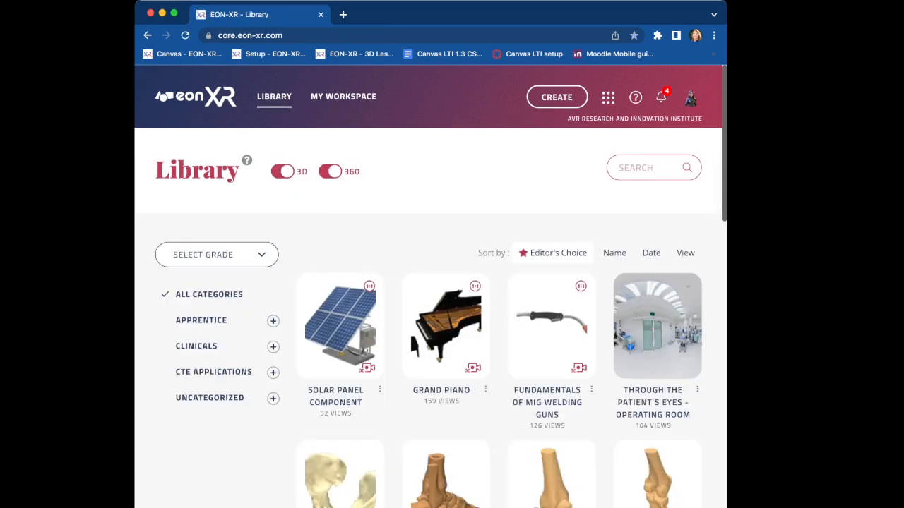